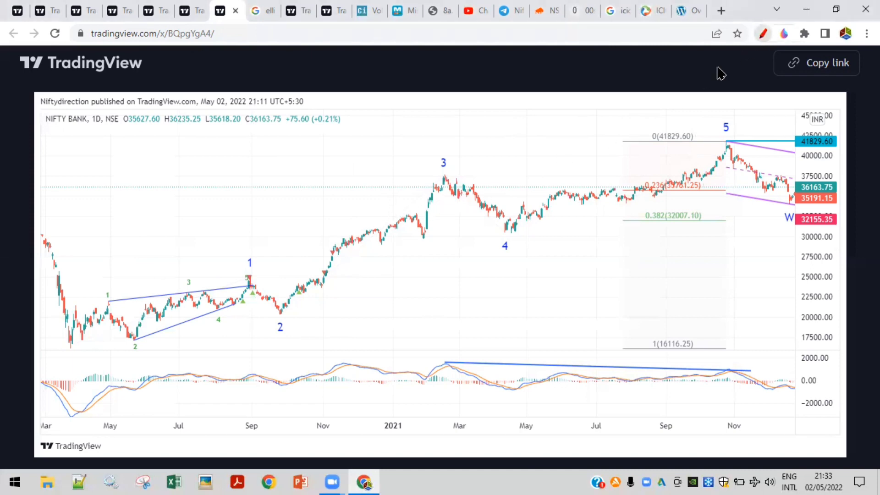
- Turn on the annotation pen, move its panel aside, and go to the 'elliott wave theory' image results
click(762, 33)
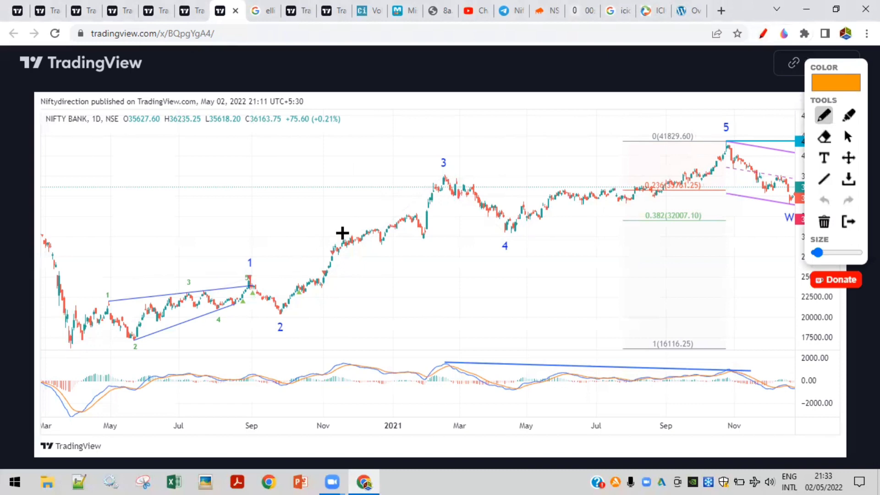
mouse_move(827, 66)
mouse_down()
mouse_move(657, 118)
mouse_move(123, 78)
mouse_move(73, 60)
mouse_up()
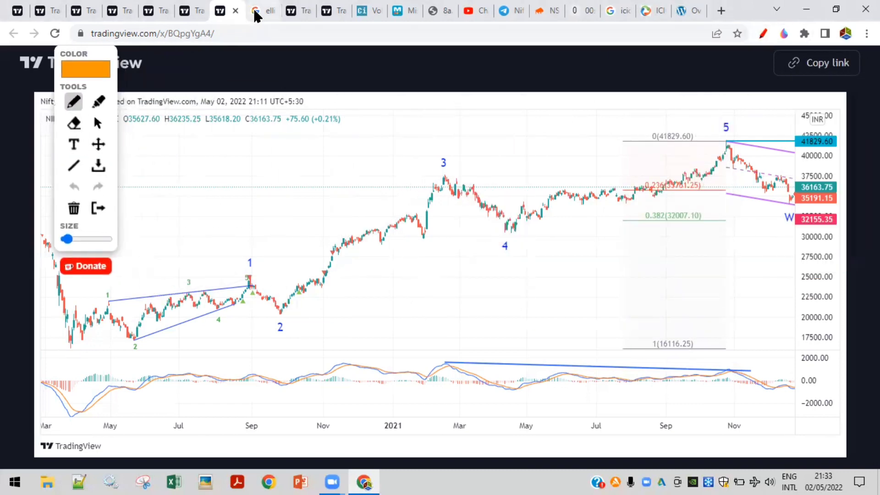
click(255, 10)
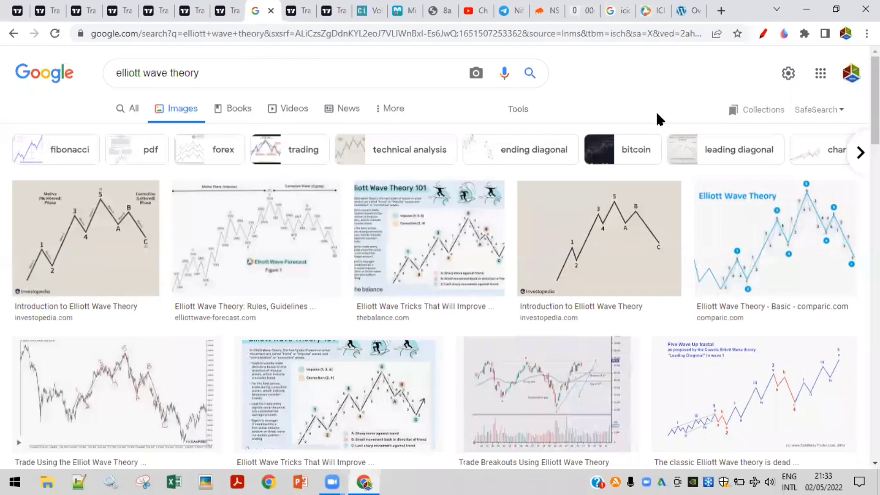
- Mark up the search query and the first diagram's five-wave rise and A-B-C correction in orange, then erase it all
click(763, 34)
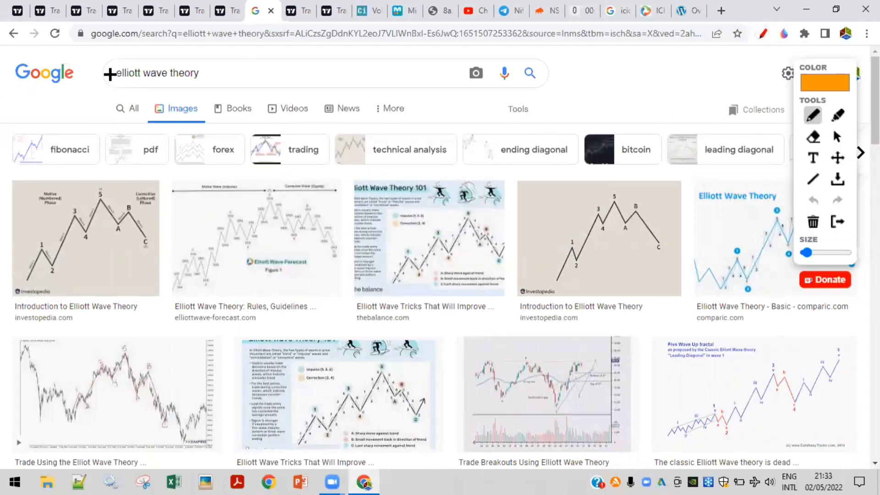
mouse_move(212, 70)
mouse_down()
mouse_move(191, 57)
mouse_move(157, 90)
mouse_move(194, 96)
mouse_move(183, 127)
mouse_move(202, 109)
mouse_up()
mouse_move(22, 282)
mouse_down()
mouse_move(77, 219)
mouse_move(90, 240)
mouse_move(102, 197)
mouse_move(140, 239)
mouse_up()
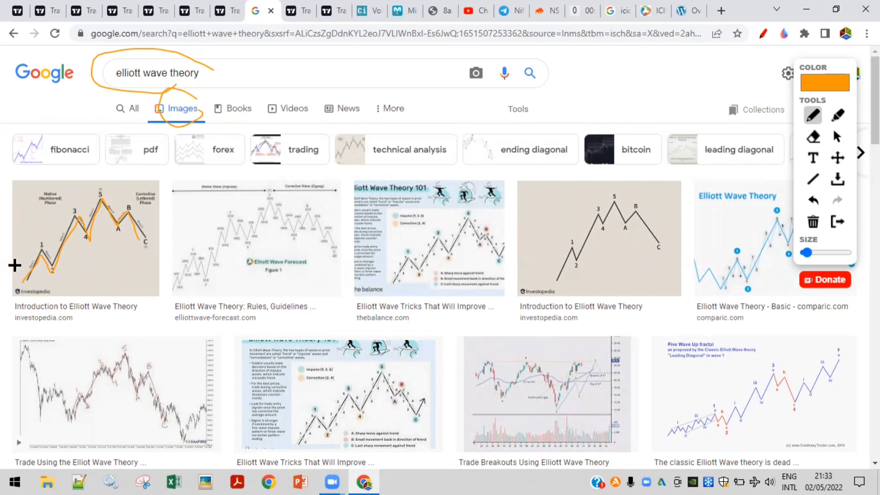
mouse_move(13, 247)
mouse_down()
mouse_move(94, 191)
mouse_move(86, 201)
mouse_up()
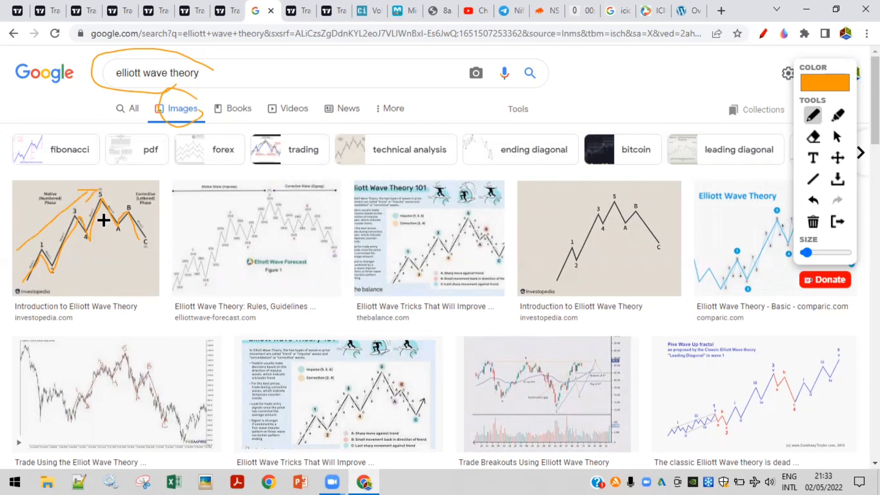
drag(107, 184, 150, 200)
mouse_move(101, 201)
mouse_down()
mouse_move(104, 194)
mouse_move(92, 216)
mouse_move(130, 248)
mouse_move(134, 210)
mouse_up()
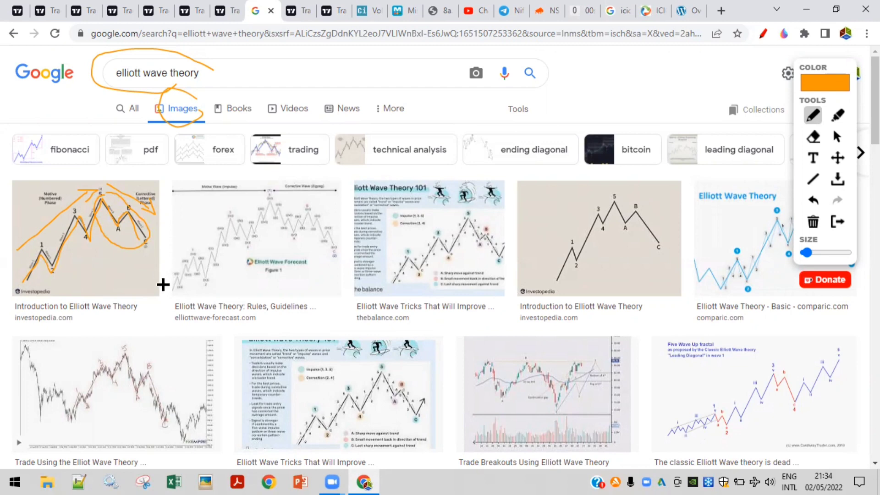
click(813, 221)
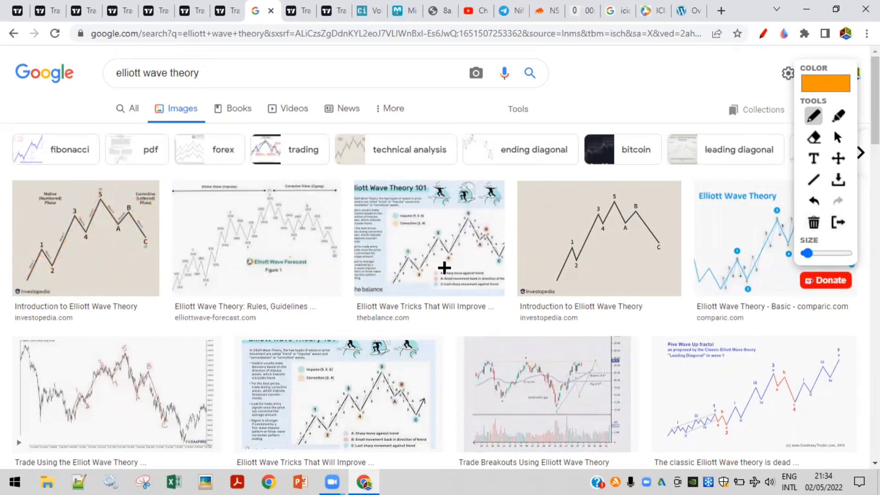
click(838, 222)
- Open the Elliott Wave Forecast diagram preview and trace its lower-left zigzag in orange
click(203, 252)
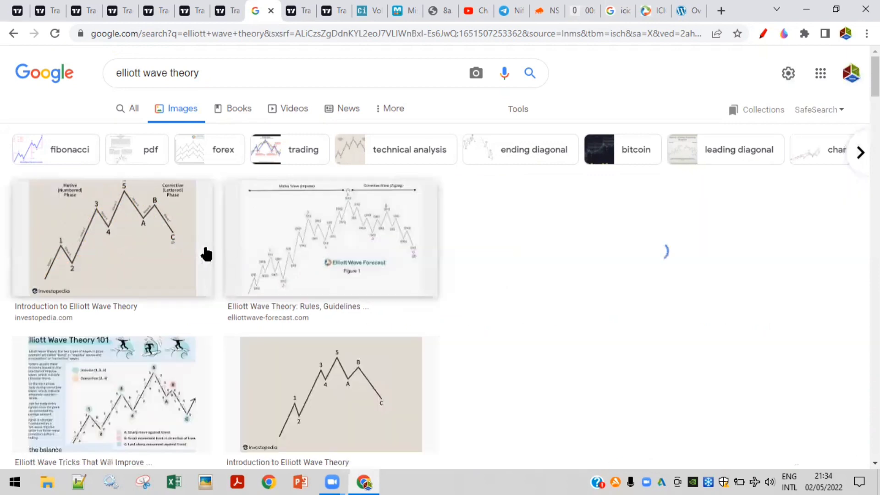
click(762, 33)
mouse_move(483, 334)
mouse_down()
mouse_move(517, 290)
mouse_move(522, 238)
mouse_move(554, 312)
mouse_move(584, 210)
mouse_move(608, 191)
mouse_move(599, 159)
mouse_move(605, 186)
mouse_move(629, 193)
mouse_move(640, 230)
mouse_move(697, 130)
mouse_move(686, 120)
mouse_move(695, 130)
mouse_up()
- Draw a line along the impulse wave, erase the markup, and return to the Bank Nifty chart
drag(824, 64, 373, 103)
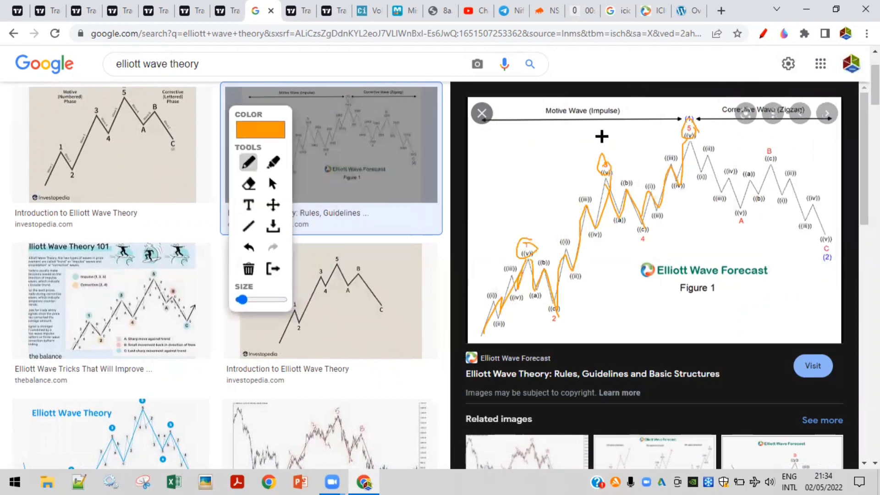
mouse_move(474, 266)
mouse_down()
mouse_move(634, 127)
mouse_move(665, 106)
mouse_move(683, 108)
mouse_move(669, 102)
mouse_move(677, 98)
mouse_move(768, 240)
mouse_move(775, 279)
mouse_move(797, 262)
mouse_move(810, 99)
mouse_up()
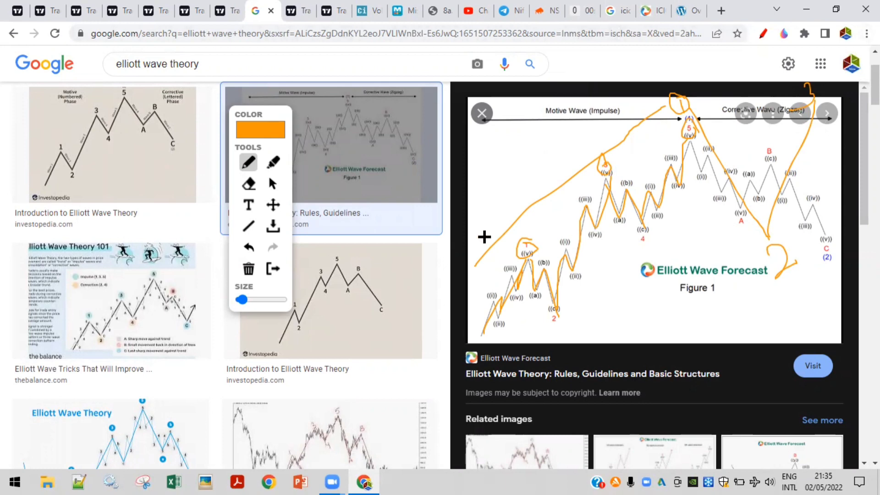
click(247, 271)
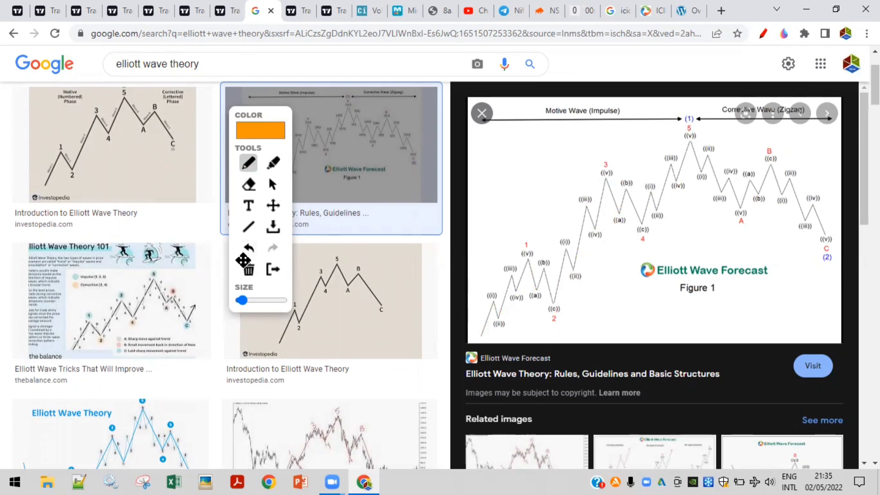
click(221, 15)
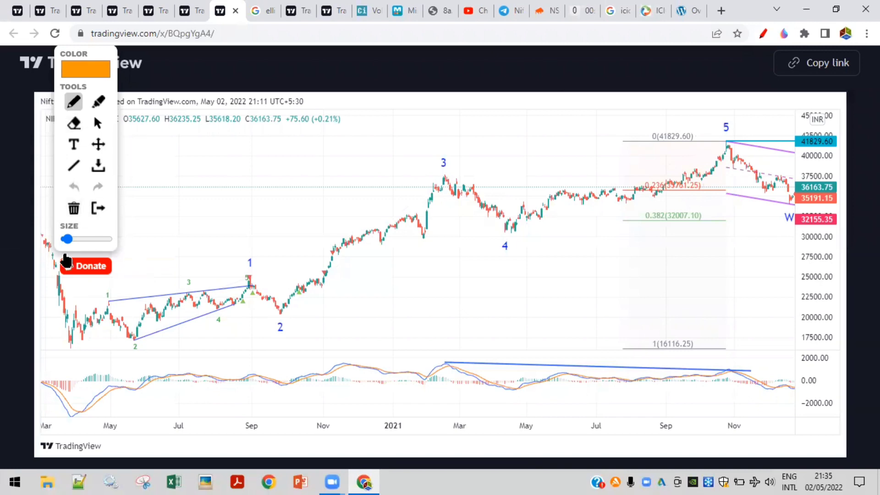
mouse_move(73, 357)
mouse_down()
mouse_move(80, 343)
mouse_move(61, 346)
mouse_move(71, 361)
mouse_move(79, 346)
mouse_up()
mouse_move(710, 343)
mouse_down()
mouse_move(691, 334)
mouse_move(647, 342)
mouse_move(689, 356)
mouse_move(704, 345)
mouse_up()
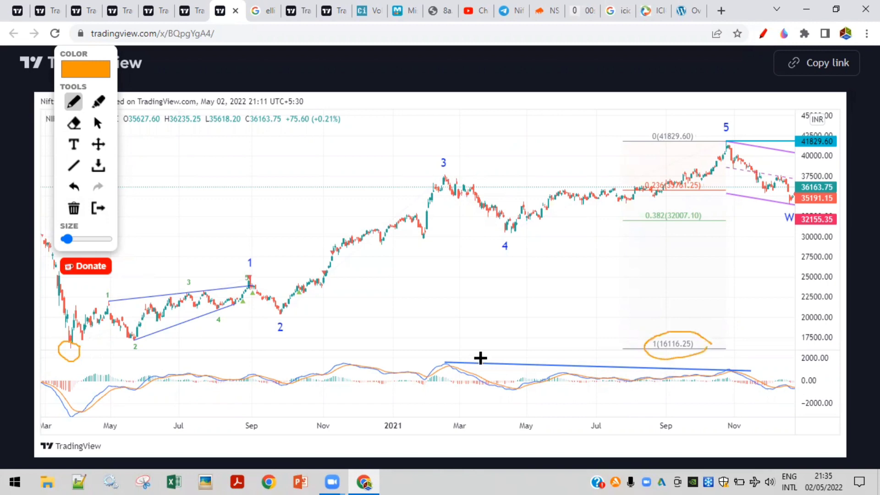
mouse_move(68, 346)
mouse_down()
mouse_move(111, 302)
mouse_move(133, 337)
mouse_move(186, 293)
mouse_move(206, 307)
mouse_move(246, 281)
mouse_up()
mouse_move(259, 263)
mouse_down()
mouse_move(235, 252)
mouse_move(260, 263)
mouse_move(261, 298)
mouse_move(291, 319)
mouse_move(414, 224)
mouse_move(428, 233)
mouse_move(449, 162)
mouse_move(432, 147)
mouse_move(447, 153)
mouse_move(447, 179)
mouse_move(476, 180)
mouse_move(506, 238)
mouse_up()
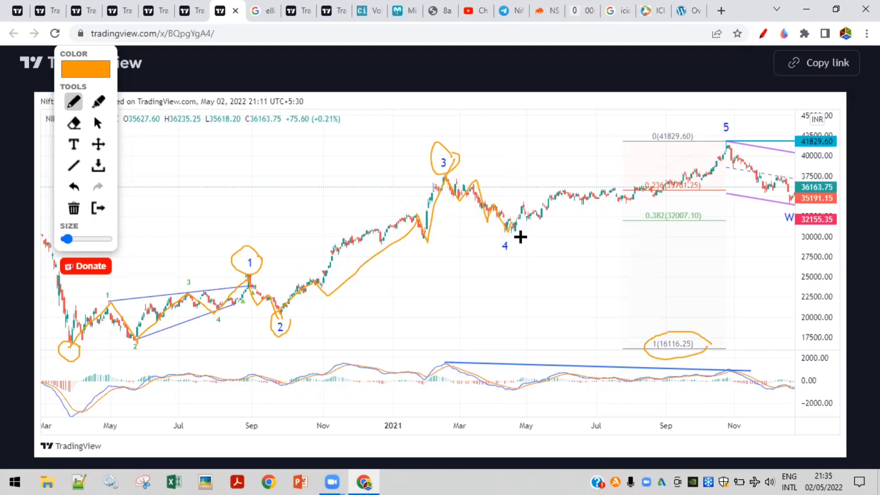
mouse_move(510, 226)
mouse_down()
mouse_move(487, 240)
mouse_move(743, 133)
mouse_move(730, 121)
mouse_up()
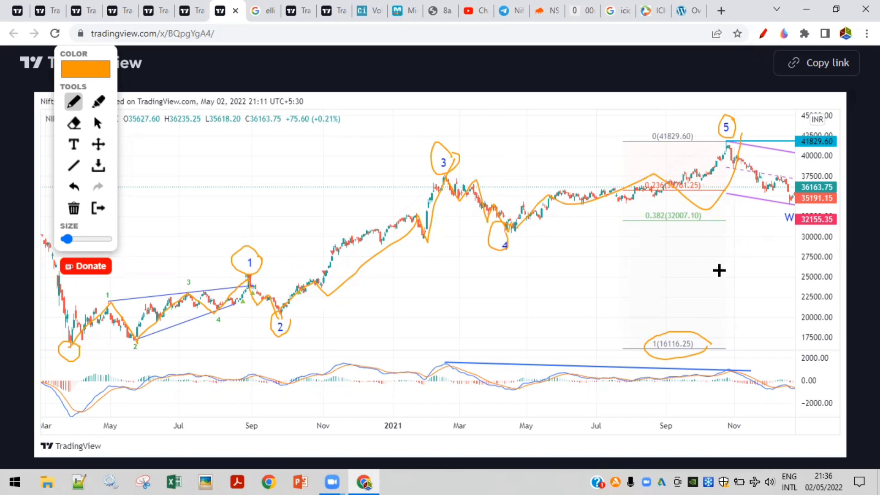
click(73, 208)
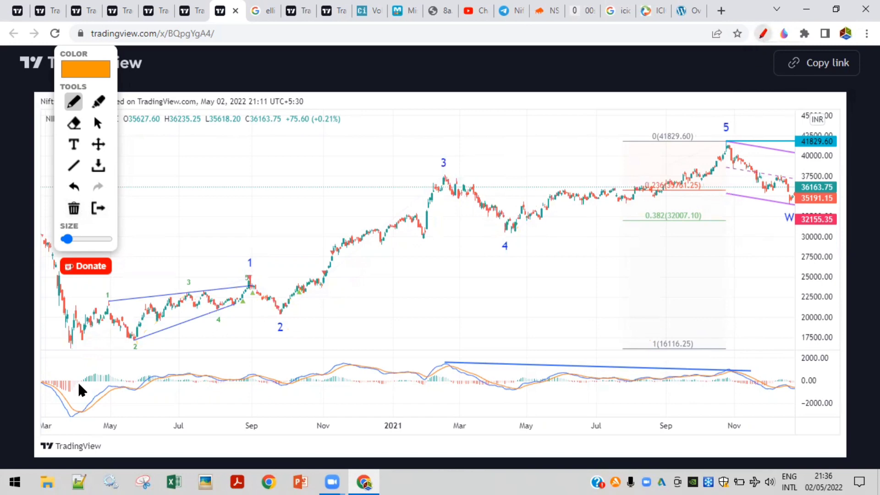
- Circle the March low, the 1(16116.25) level and wave 5, and mark the 0.236 and 0.382 levels and the decline
key(Escape)
click(763, 33)
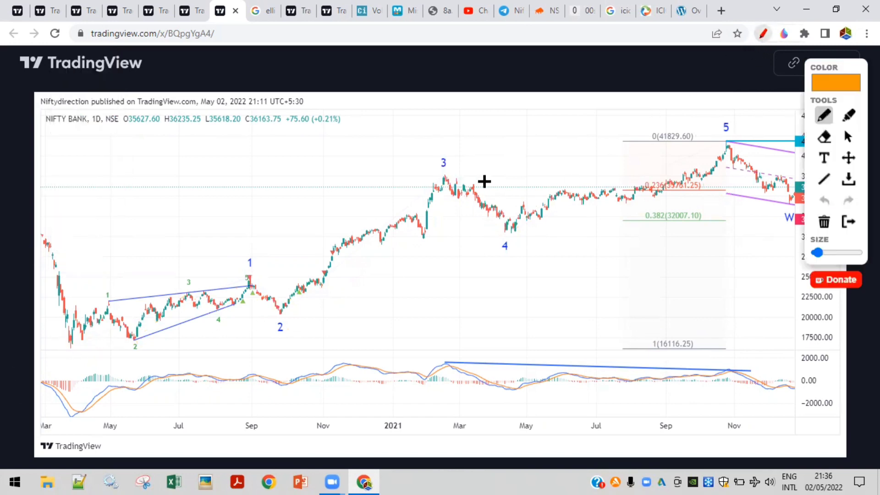
mouse_move(94, 341)
mouse_down()
mouse_move(71, 339)
mouse_move(95, 355)
mouse_up()
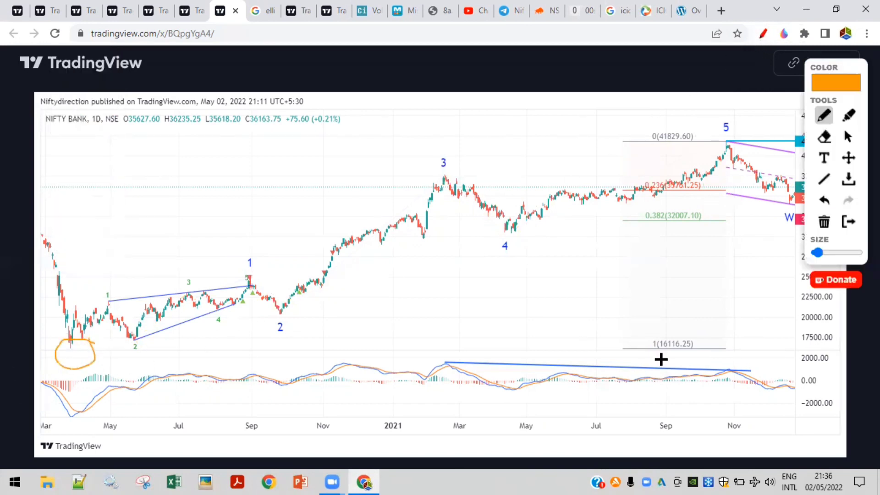
mouse_move(722, 340)
mouse_down()
mouse_move(653, 341)
mouse_move(711, 346)
mouse_up()
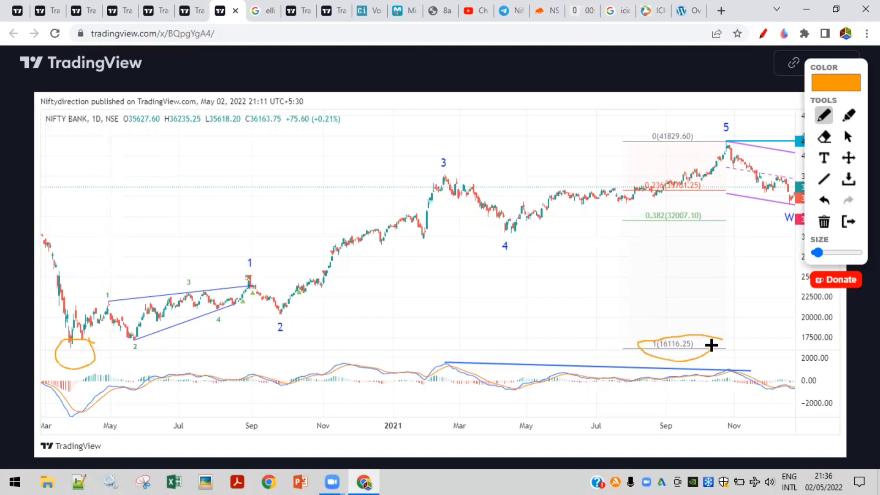
drag(86, 355, 101, 352)
mouse_move(738, 131)
mouse_down()
mouse_move(719, 112)
mouse_move(730, 142)
mouse_up()
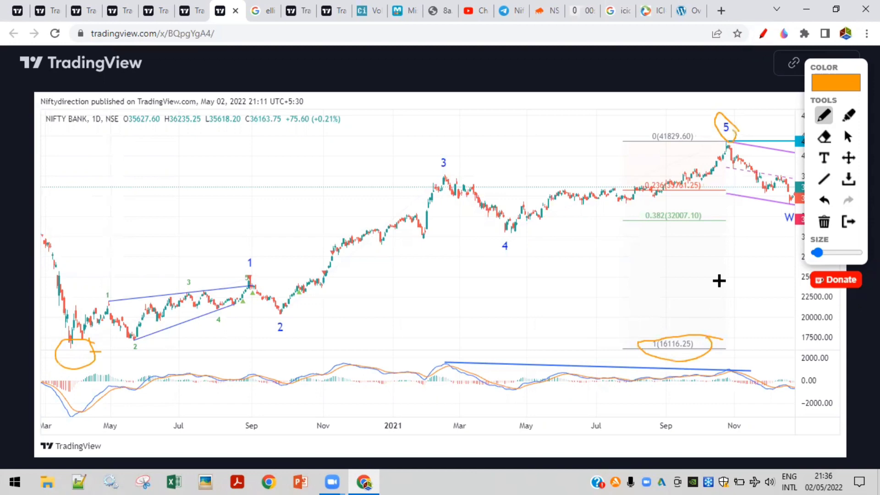
drag(637, 192, 683, 192)
mouse_move(643, 223)
mouse_down()
mouse_move(696, 222)
mouse_move(685, 199)
mouse_move(645, 225)
mouse_move(702, 217)
mouse_up()
mouse_move(732, 153)
mouse_down()
mouse_move(746, 183)
mouse_move(795, 193)
mouse_up()
- Clear the markings, underline the 0.382 level again, and switch to the live BANKNIFTY chart
click(824, 223)
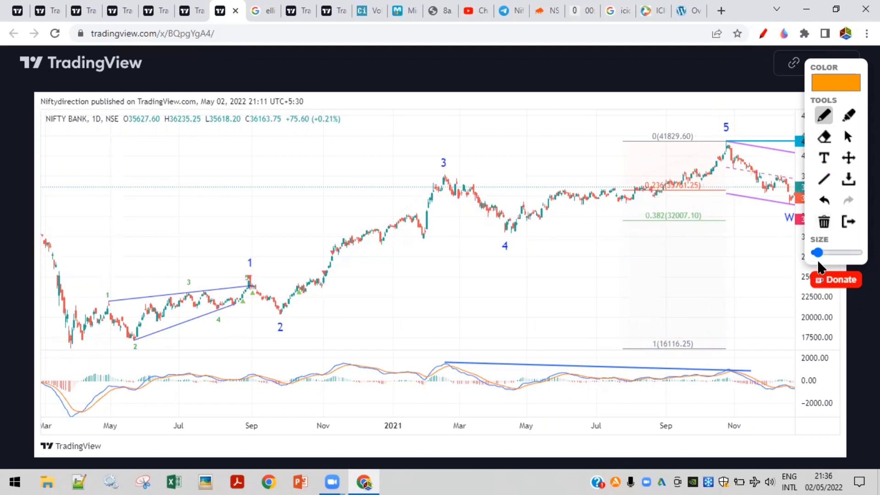
mouse_move(838, 69)
mouse_down()
mouse_move(481, 122)
mouse_move(438, 116)
mouse_up()
drag(631, 223, 702, 219)
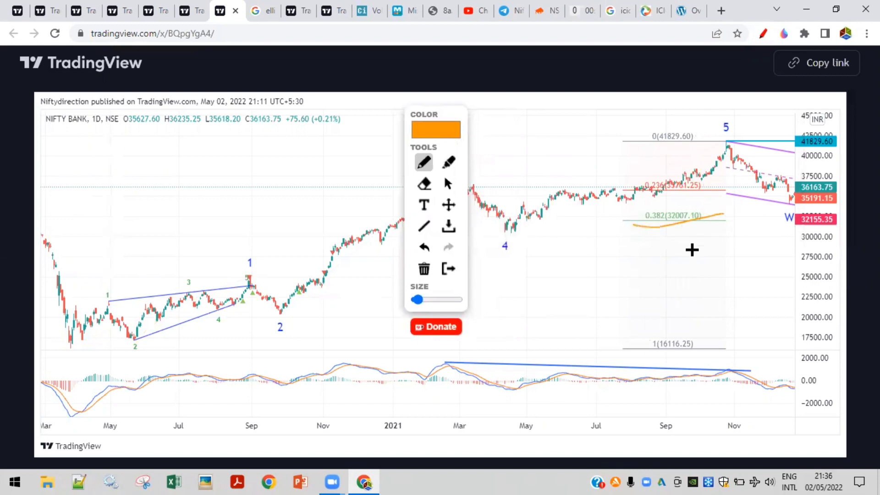
key(ctrl+1)
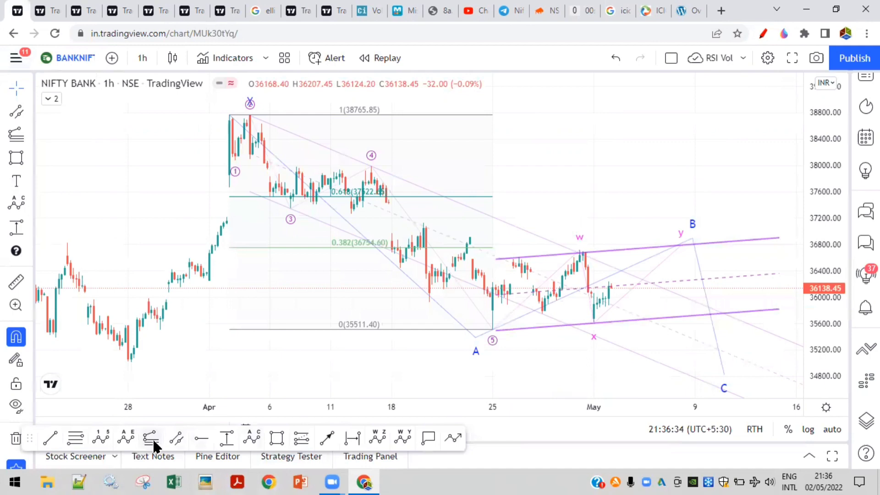
- Circle the bottom-toolbar drawing tool and the left-toolbar Fibonacci tools in orange
click(762, 33)
mouse_move(84, 429)
mouse_down()
mouse_move(61, 455)
mouse_move(83, 424)
mouse_up()
mouse_move(22, 125)
mouse_down()
mouse_move(7, 148)
mouse_move(30, 140)
mouse_move(21, 138)
mouse_up()
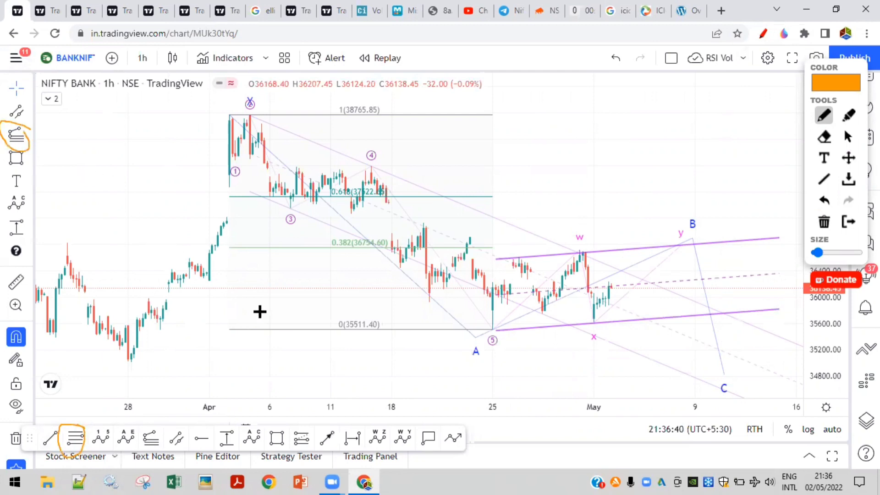